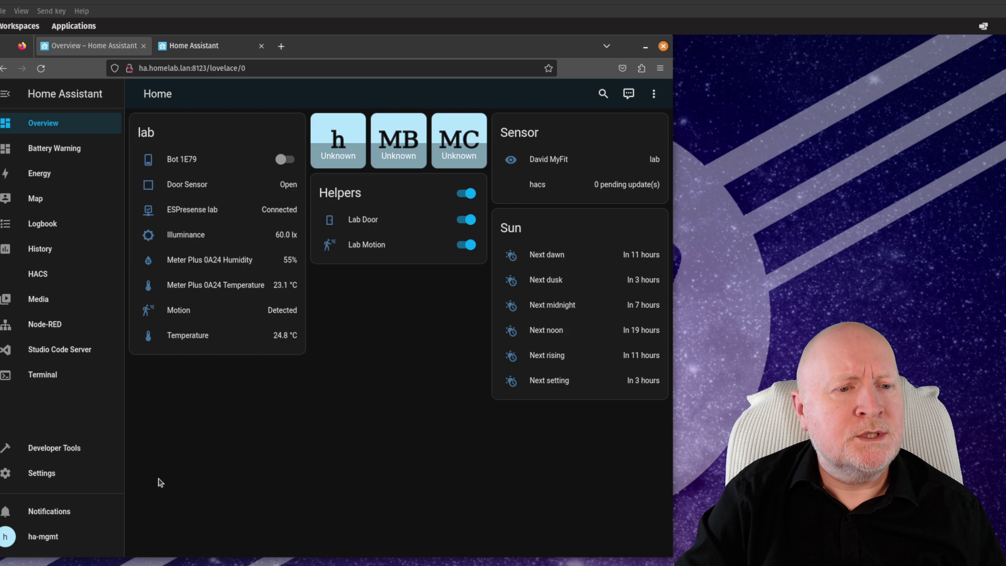
Start a new full backup under Settings > System > Backups and name it 'Migration'
{"action": "left_click", "coordinate": [47, 477]}
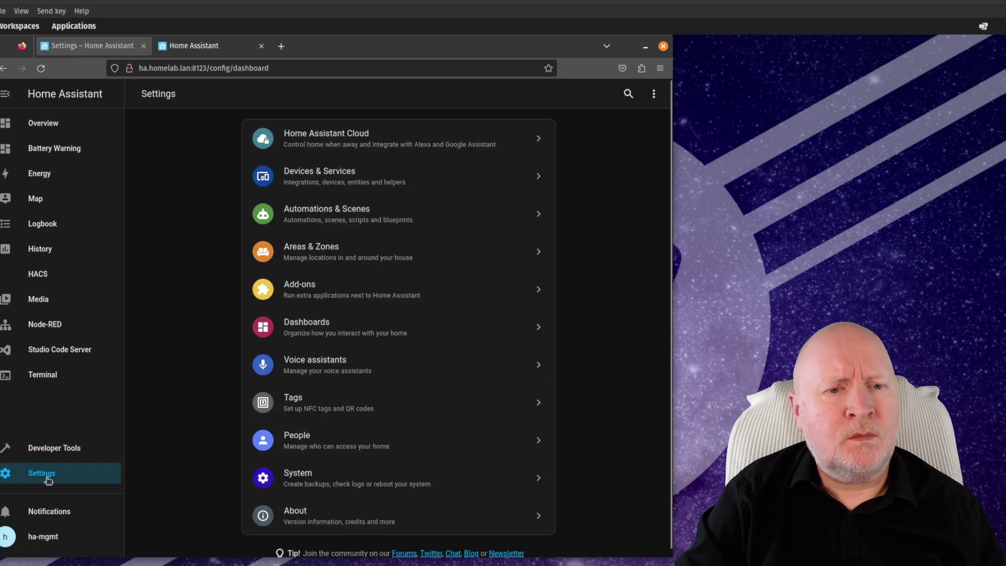
{"action": "left_click", "coordinate": [337, 490]}
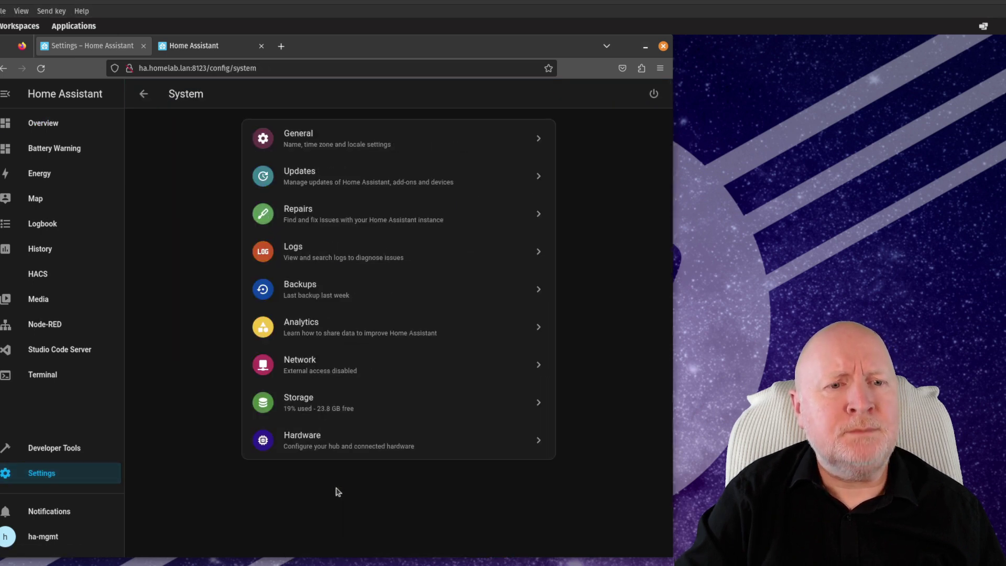
{"action": "left_click", "coordinate": [342, 297]}
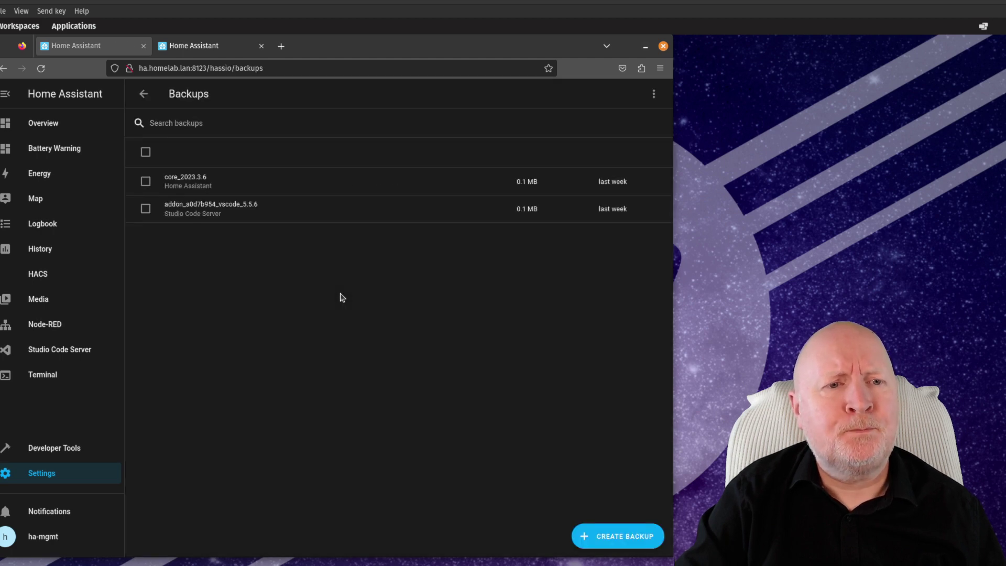
{"action": "left_click", "coordinate": [624, 545]}
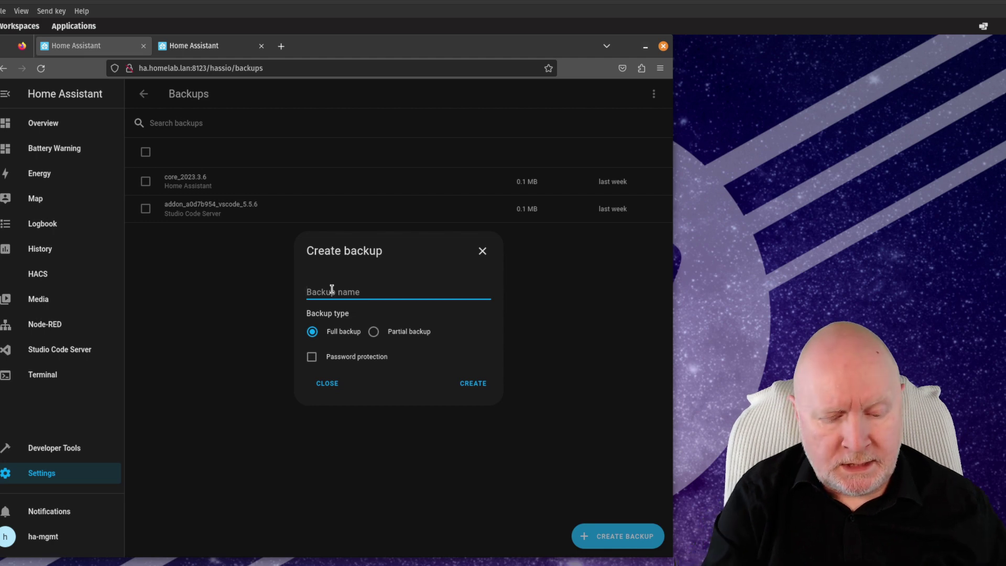
{"action": "left_click", "coordinate": [332, 289]}
{"action": "type", "text": "Migration"}
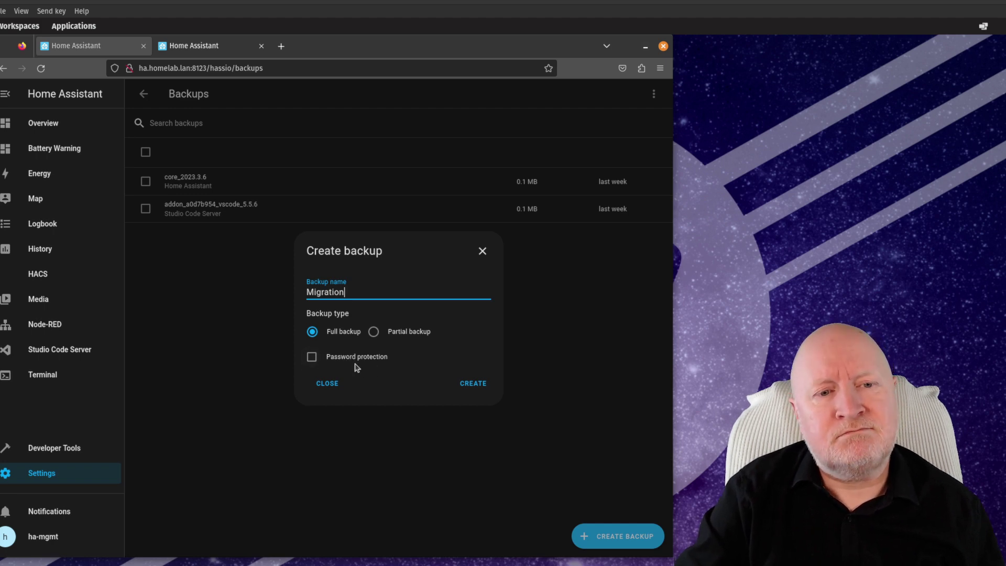
Create the full Migration backup, then download it to the computer as Migration.tar
{"action": "left_click", "coordinate": [472, 385]}
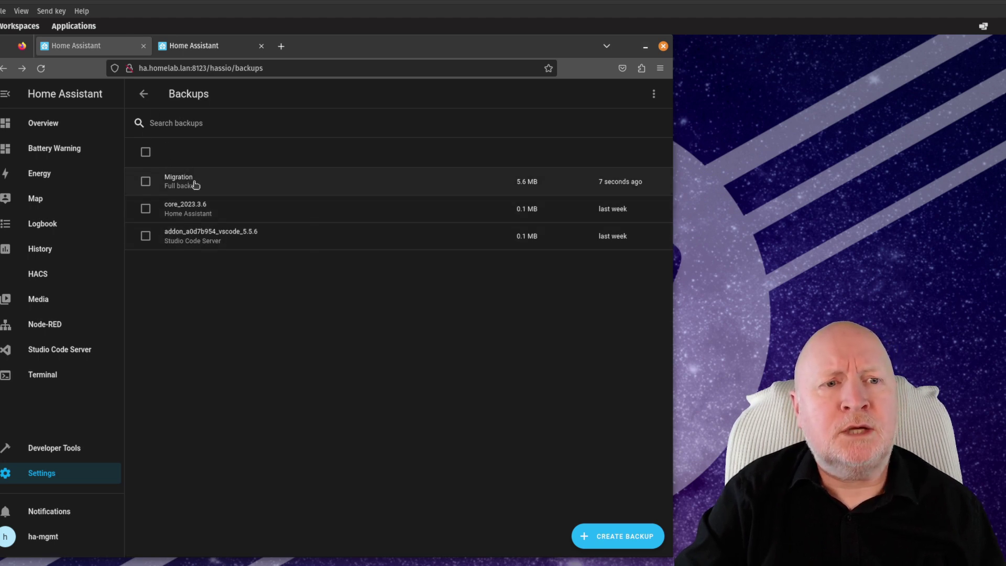
{"action": "left_click", "coordinate": [195, 184]}
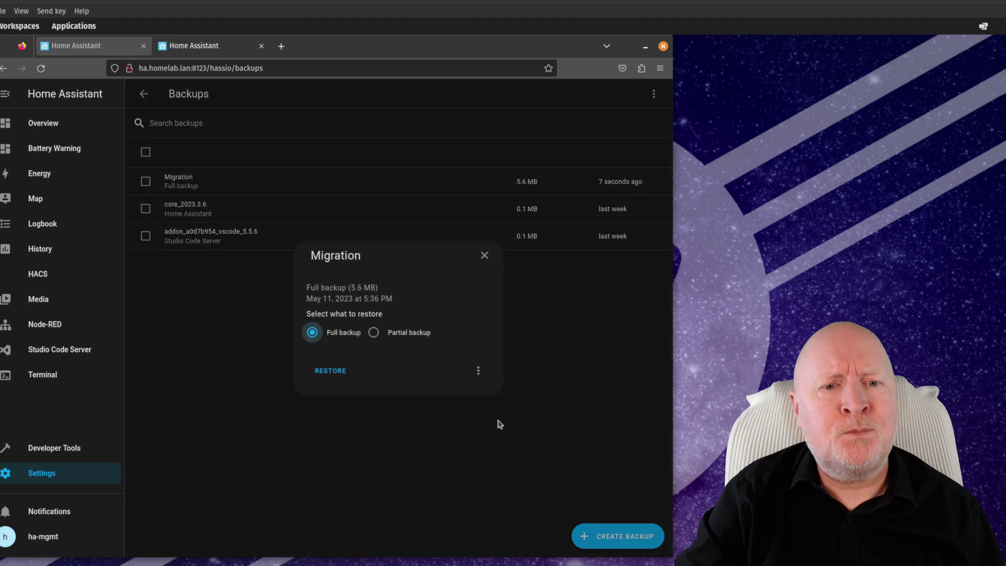
{"action": "left_click", "coordinate": [479, 372]}
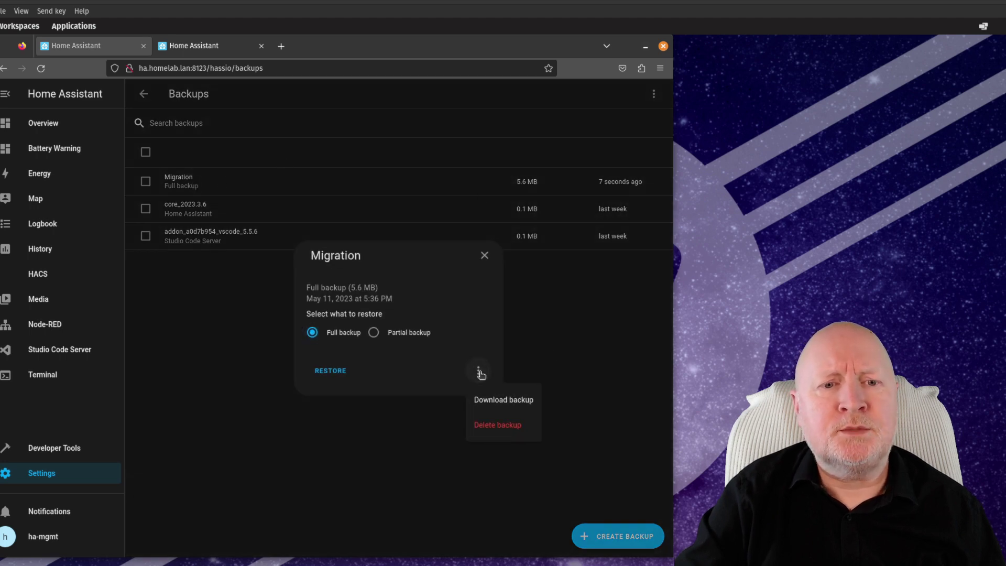
{"action": "left_click", "coordinate": [504, 401]}
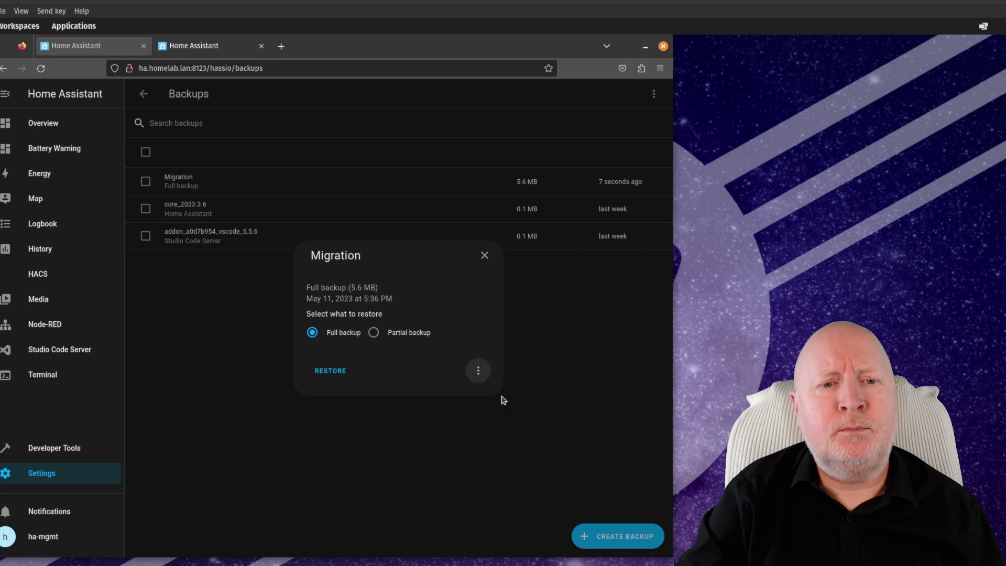
{"action": "left_click", "coordinate": [485, 256]}
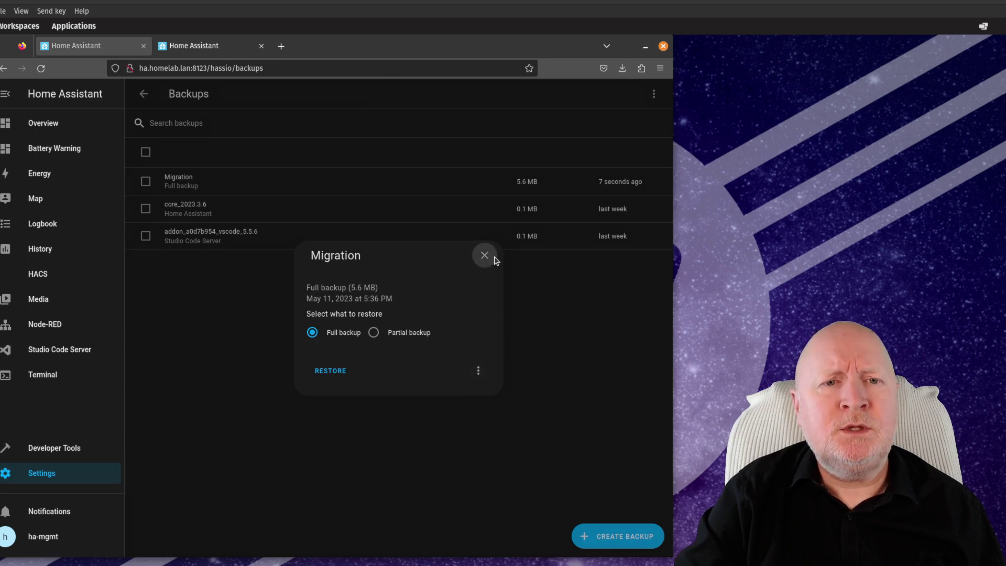
{"action": "left_click", "coordinate": [485, 256]}
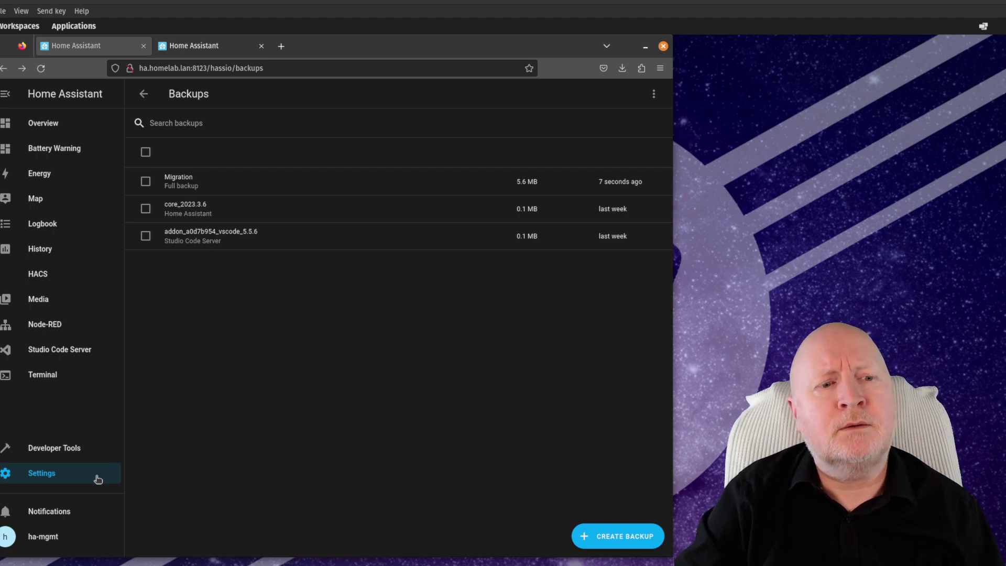
Shut down the old Home Assistant system from the System settings power options
{"action": "left_click", "coordinate": [67, 478]}
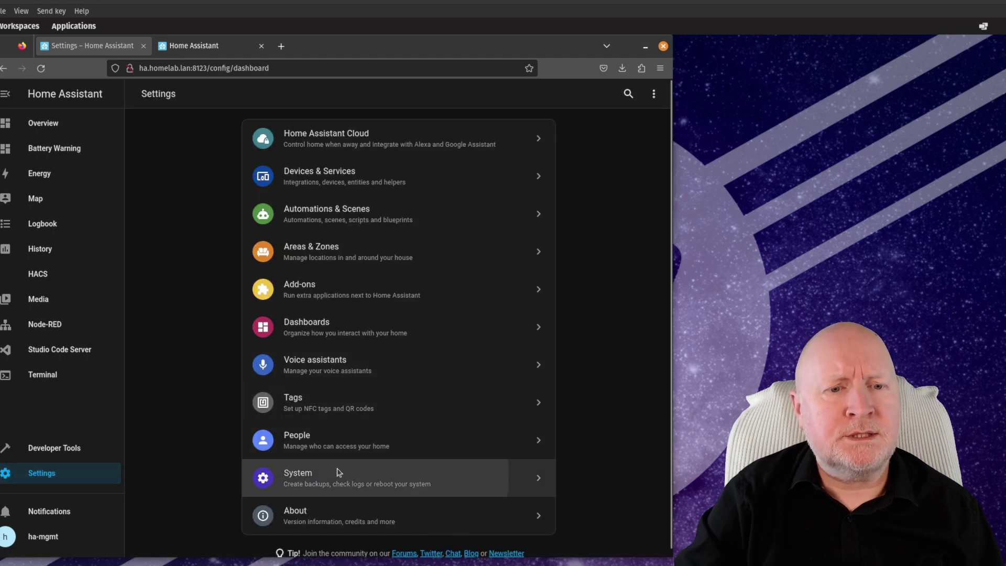
{"action": "left_click", "coordinate": [339, 471]}
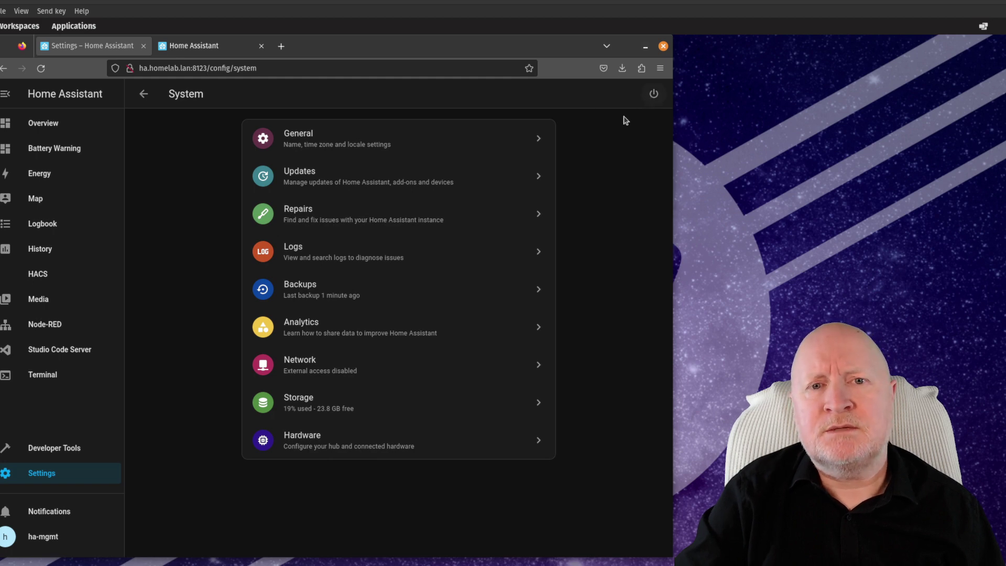
{"action": "left_click", "coordinate": [655, 96]}
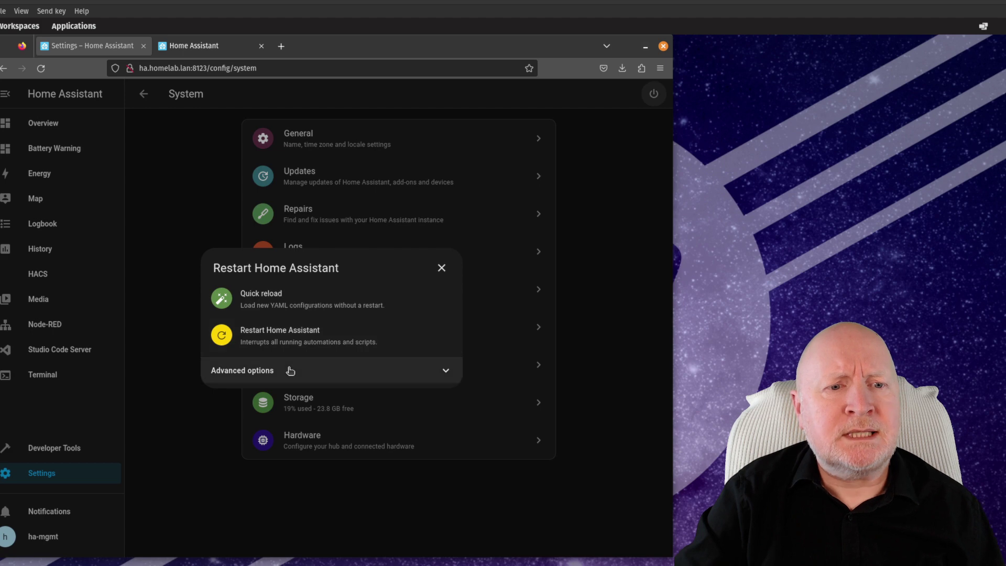
{"action": "left_click", "coordinate": [292, 370]}
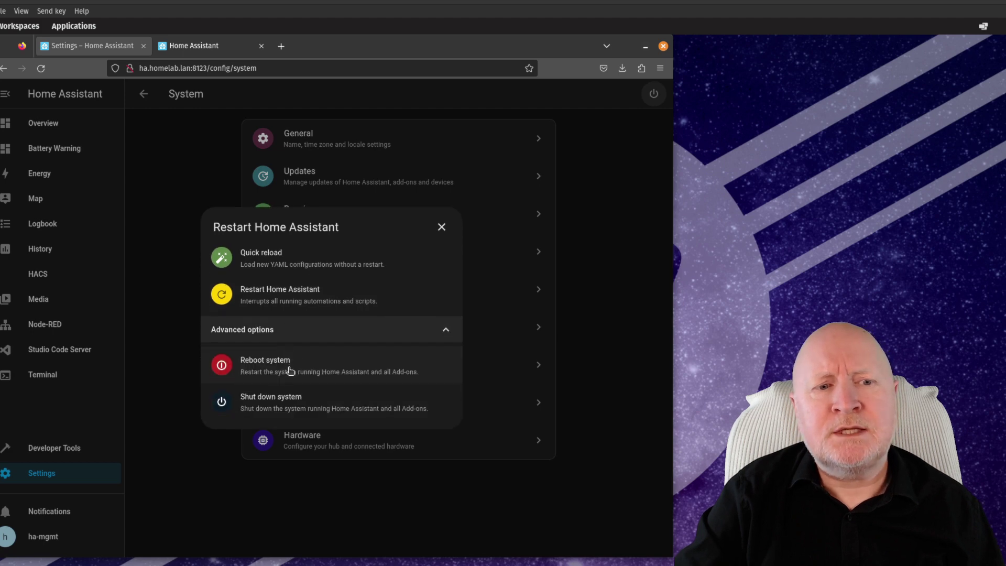
{"action": "left_click", "coordinate": [265, 412]}
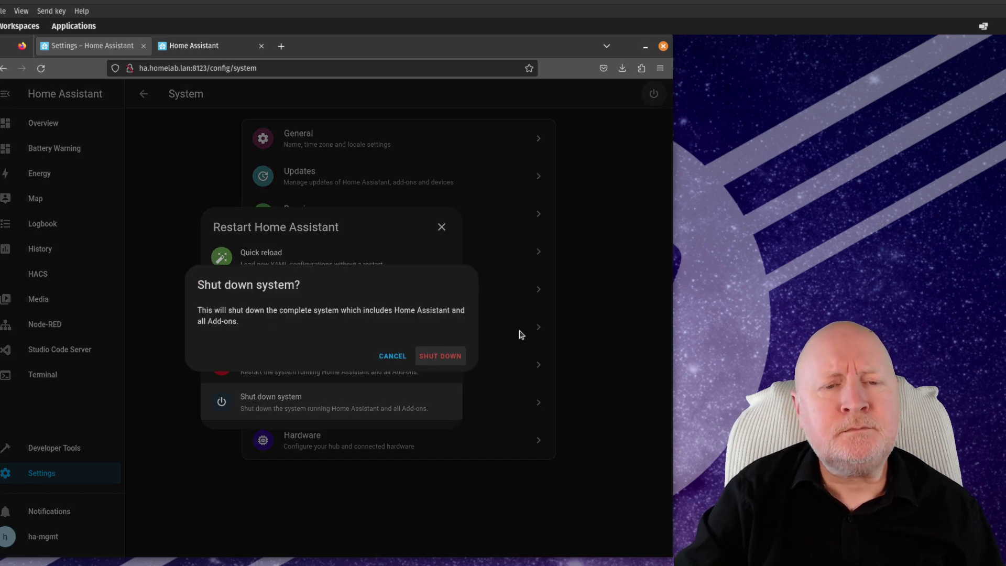
{"action": "left_click", "coordinate": [445, 359]}
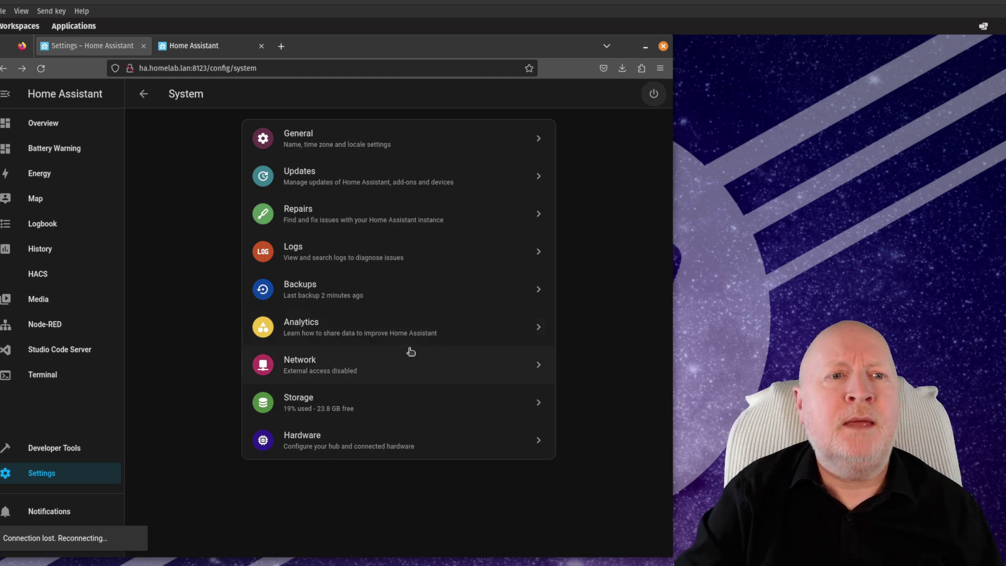
Switch from the new machine's backups tab back to the old system's settings tab
{"action": "left_click", "coordinate": [198, 48]}
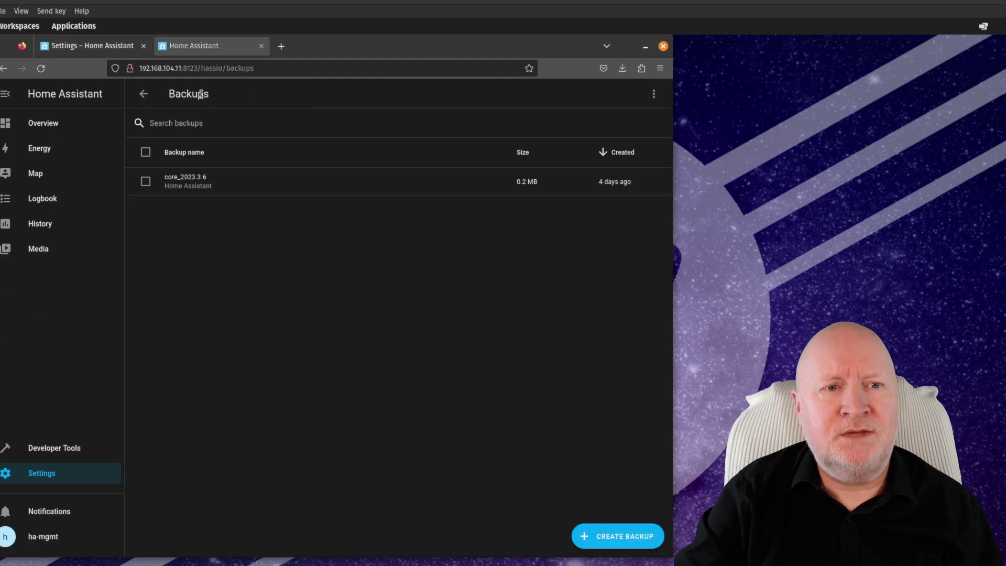
{"action": "left_click", "coordinate": [100, 46]}
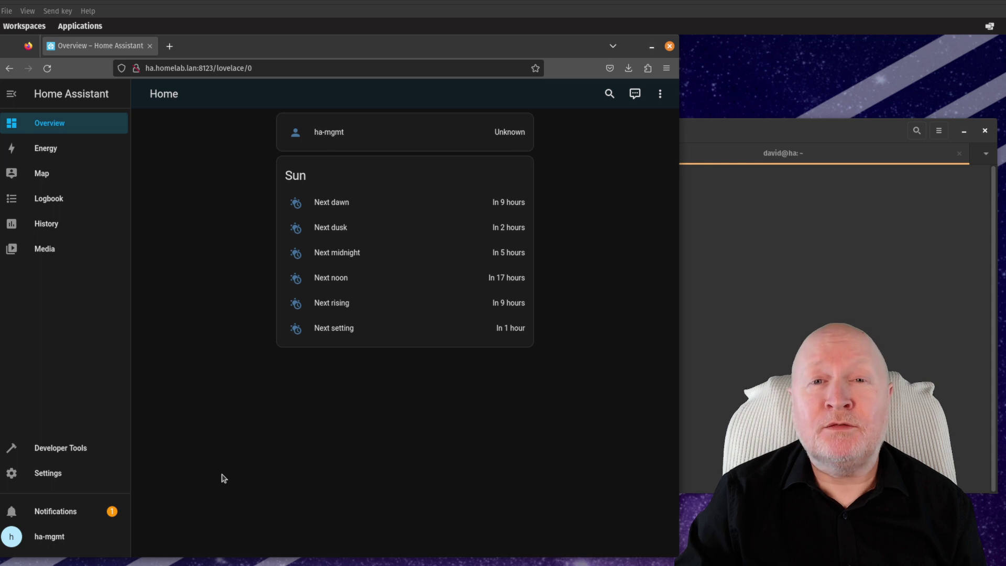
Review the discovered Z-Wave, ConBee II and Bluetooth devices, then check the usbip terminal output
{"action": "left_click", "coordinate": [67, 512]}
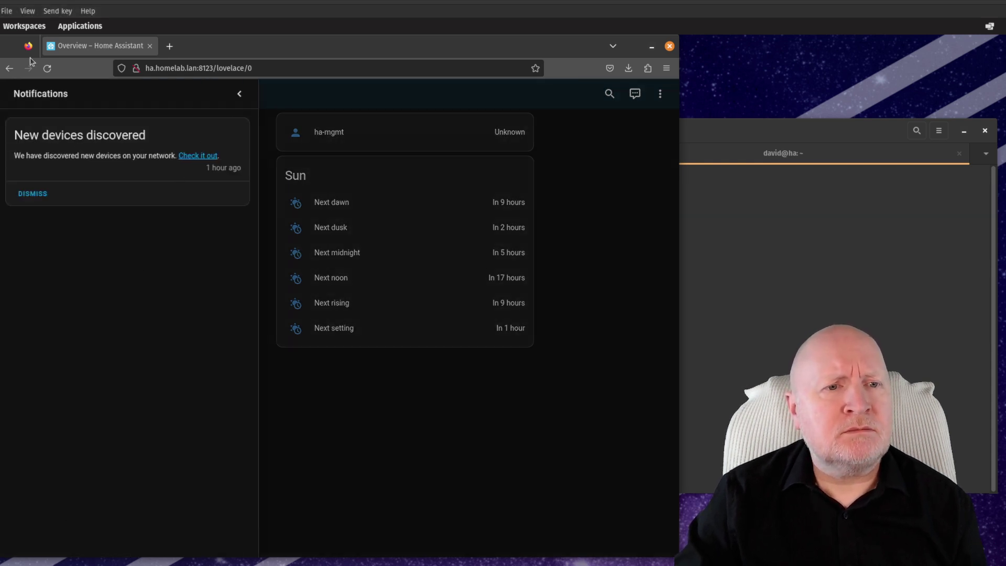
{"action": "left_click", "coordinate": [198, 156]}
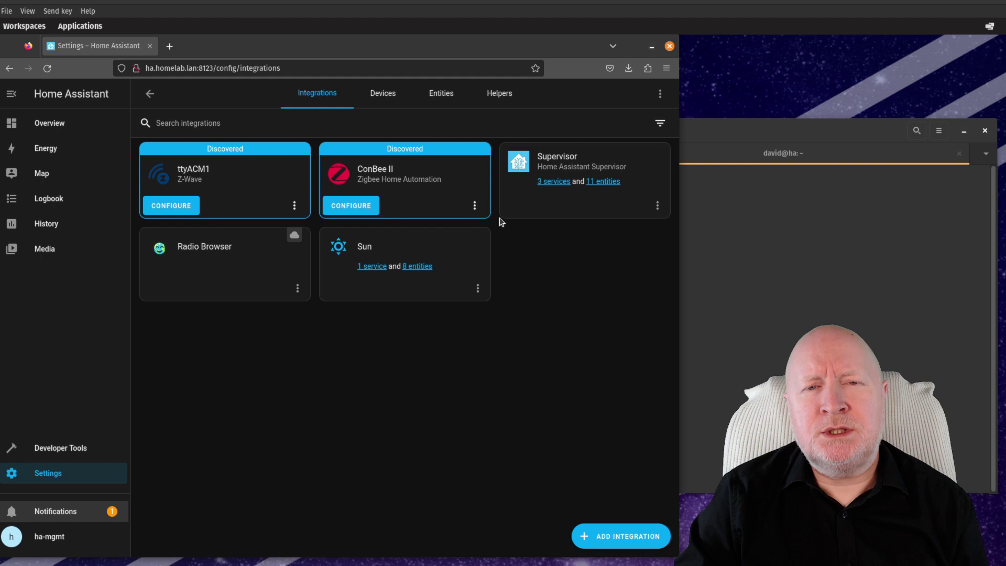
{"action": "left_click", "coordinate": [725, 134]}
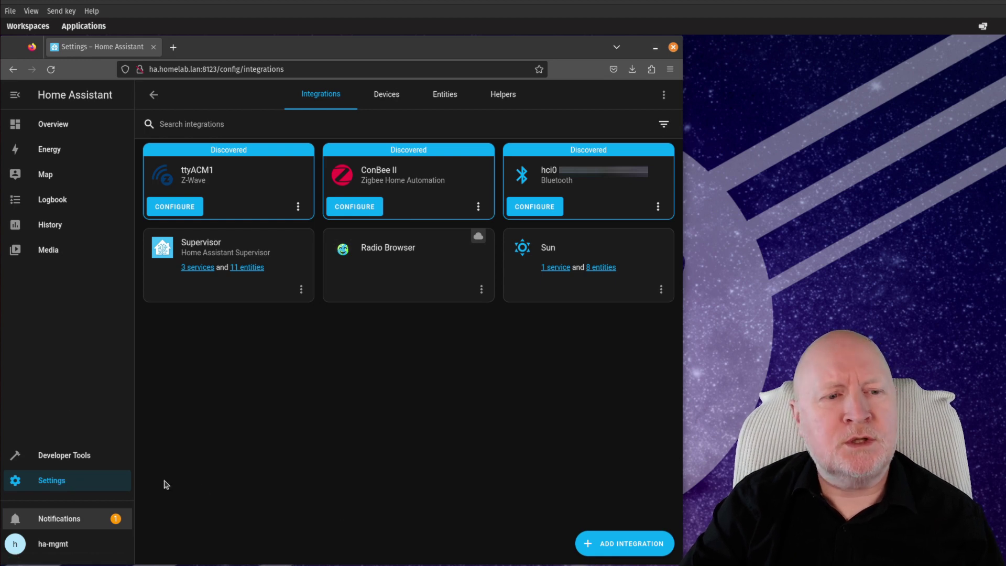
Upload Downloads/Migration.tar to the new machine's Backups list
{"action": "left_click", "coordinate": [63, 481]}
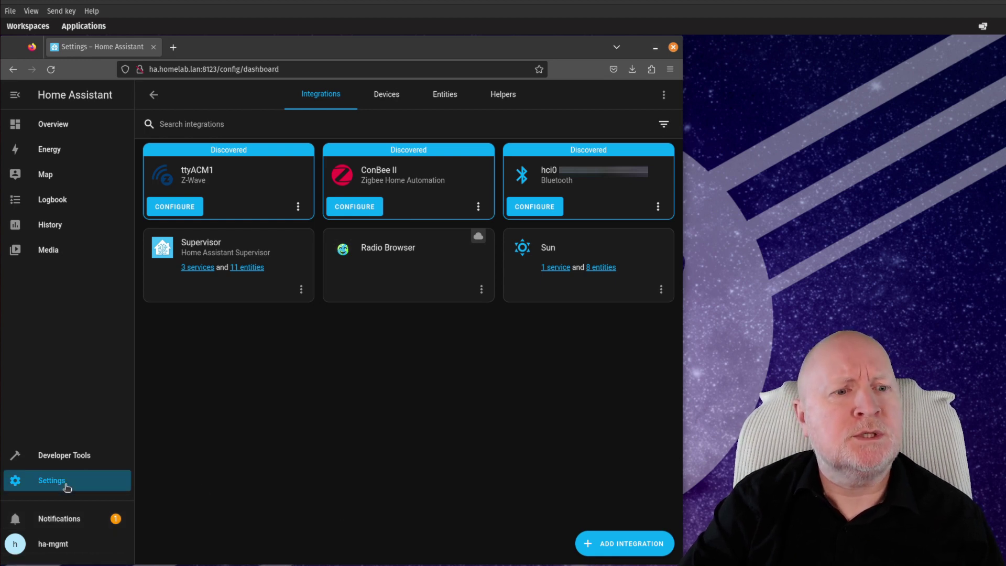
{"action": "left_click", "coordinate": [346, 480]}
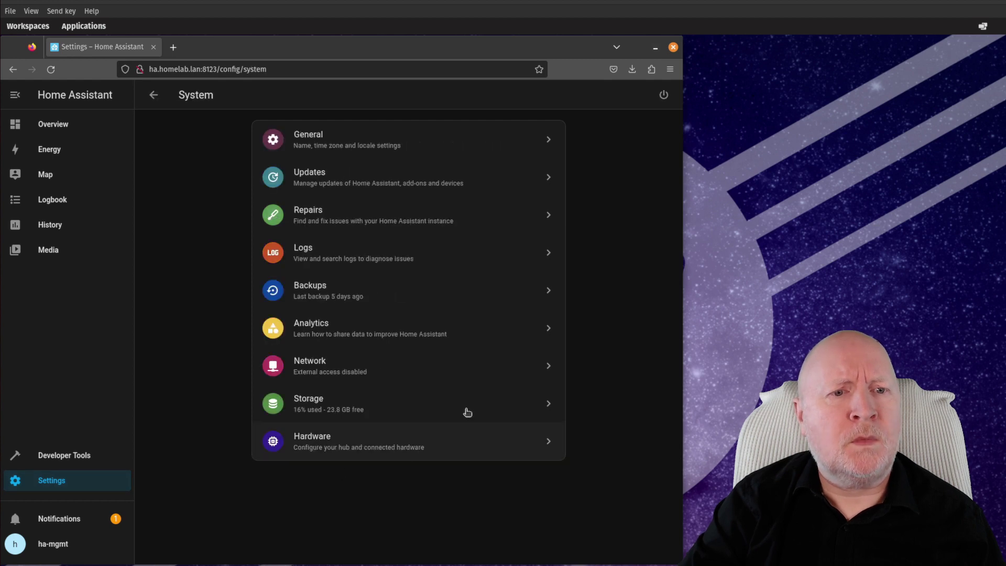
{"action": "left_click", "coordinate": [298, 288]}
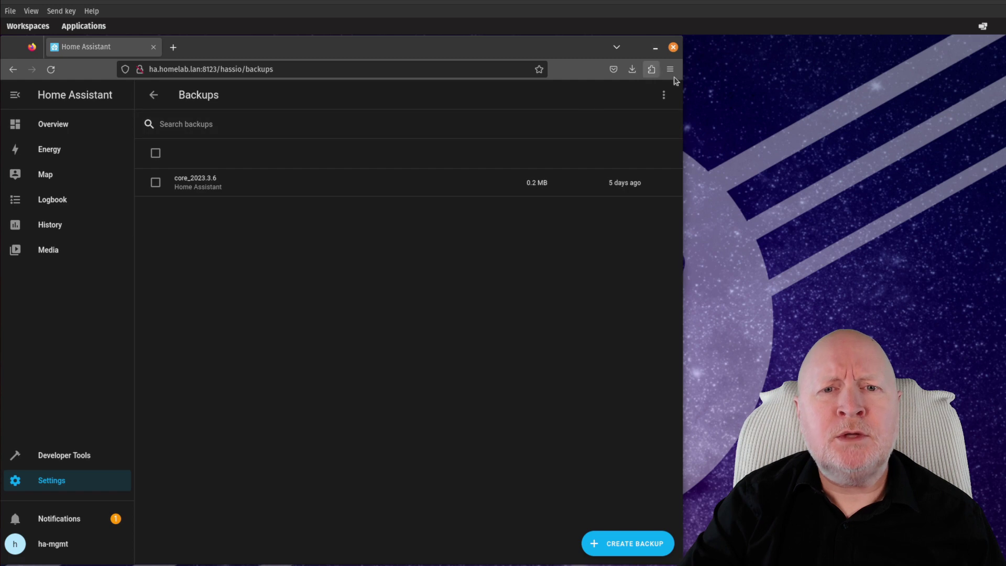
{"action": "left_click", "coordinate": [664, 97]}
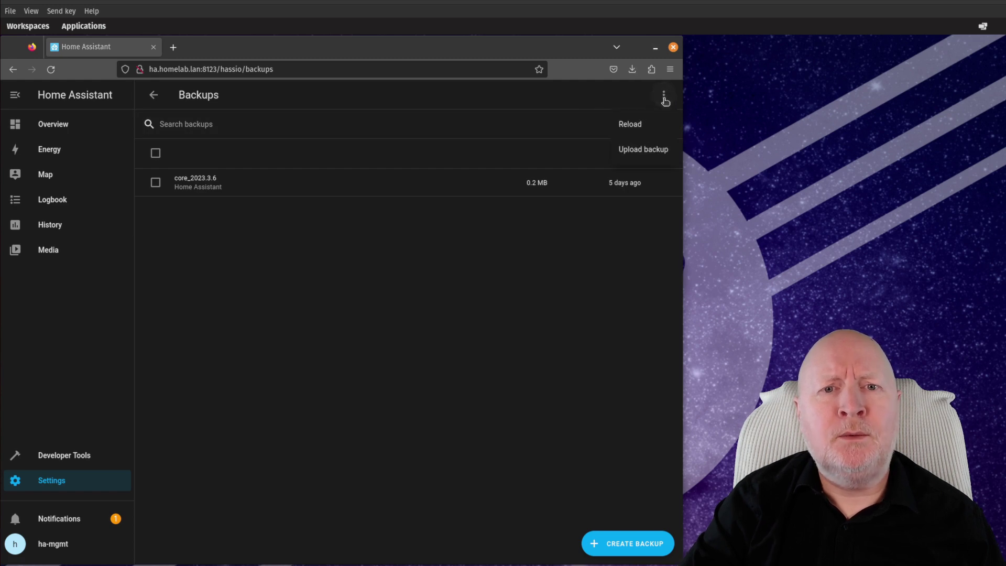
{"action": "left_click", "coordinate": [649, 152]}
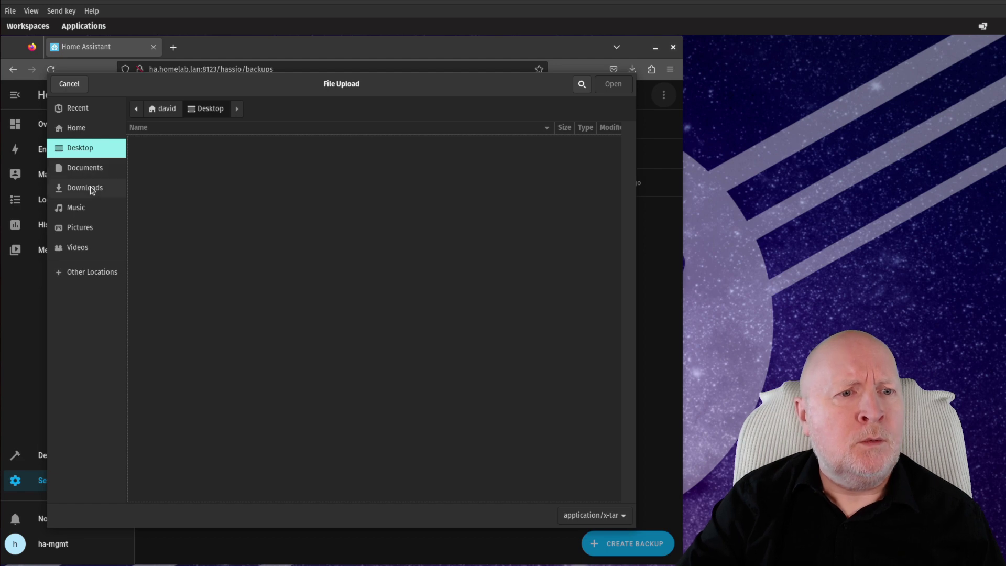
{"action": "left_click", "coordinate": [92, 189]}
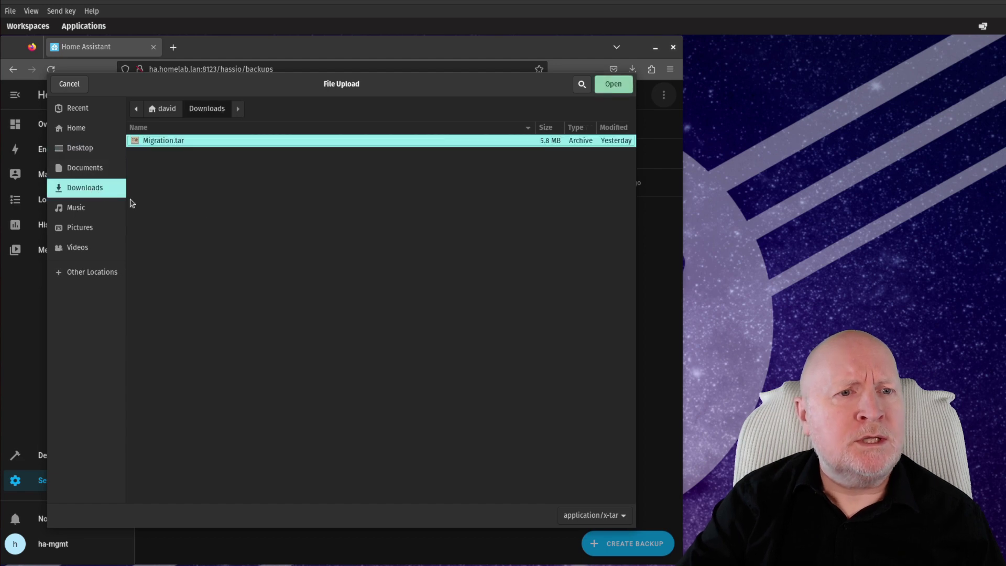
{"action": "double_click", "coordinate": [190, 142]}
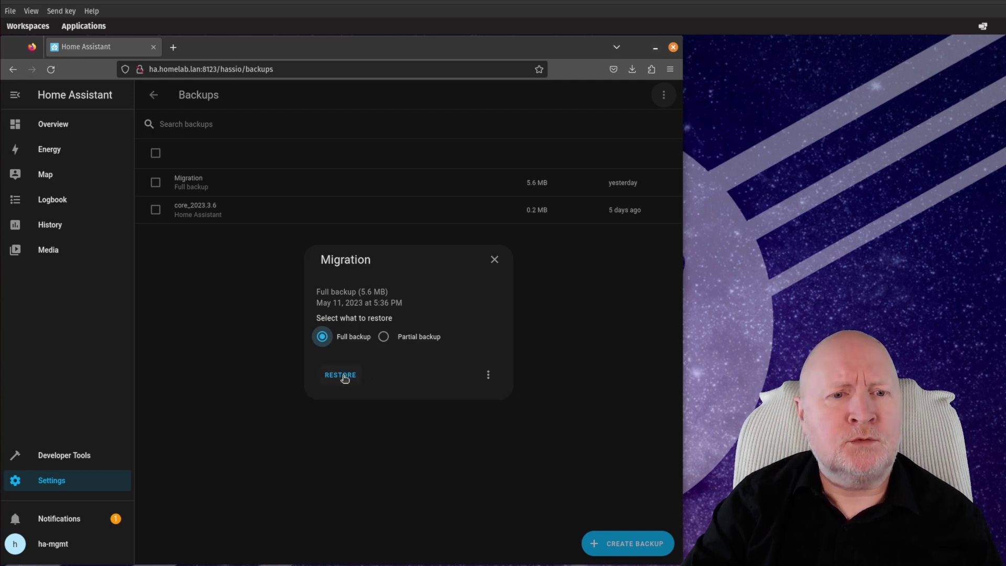
Restore the Migration backup in full, confirming the wipe of the current system
{"action": "left_click", "coordinate": [341, 375]}
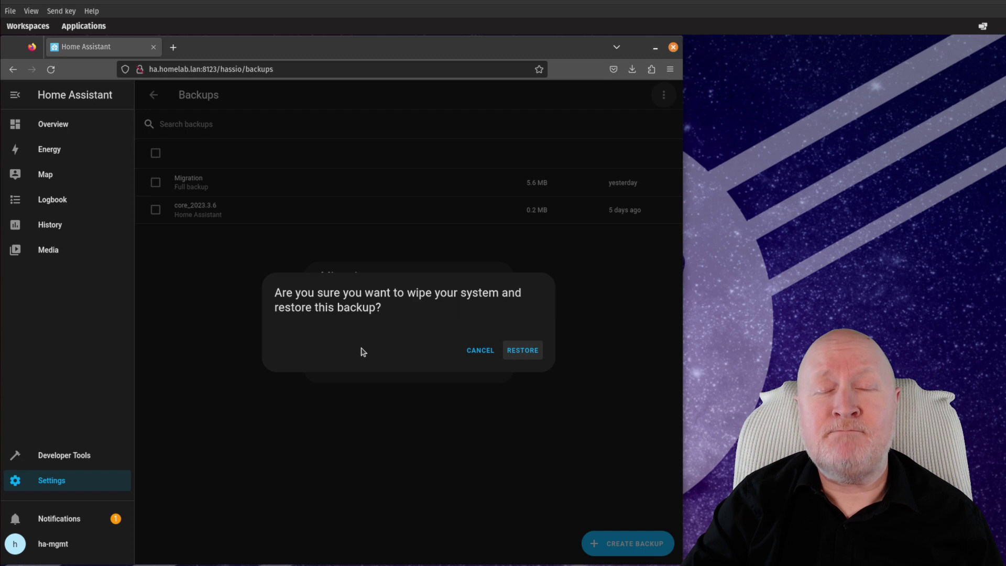
{"action": "left_click", "coordinate": [524, 350]}
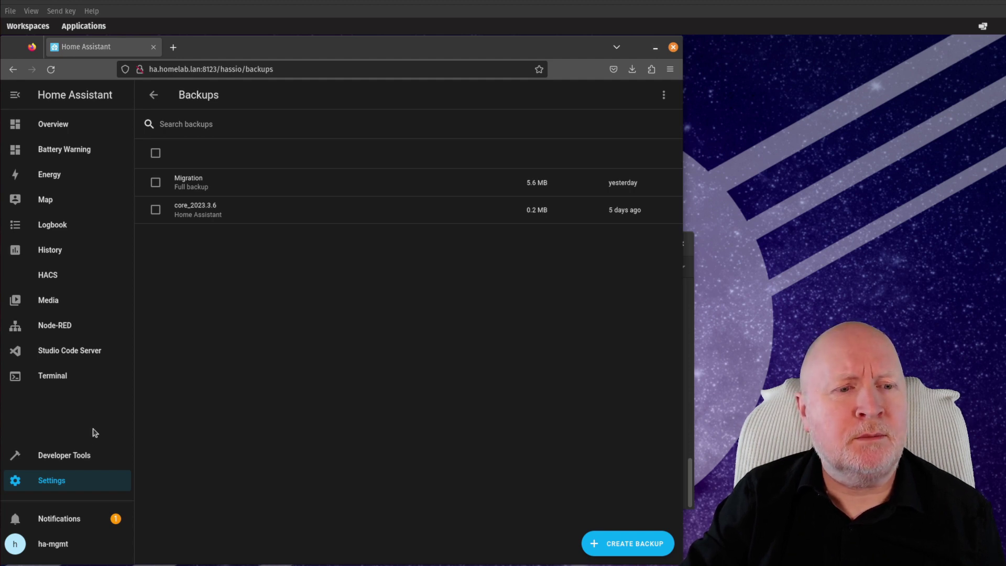
Check the restored Home dashboard's lab devices, then view the notifications
{"action": "left_click", "coordinate": [68, 128]}
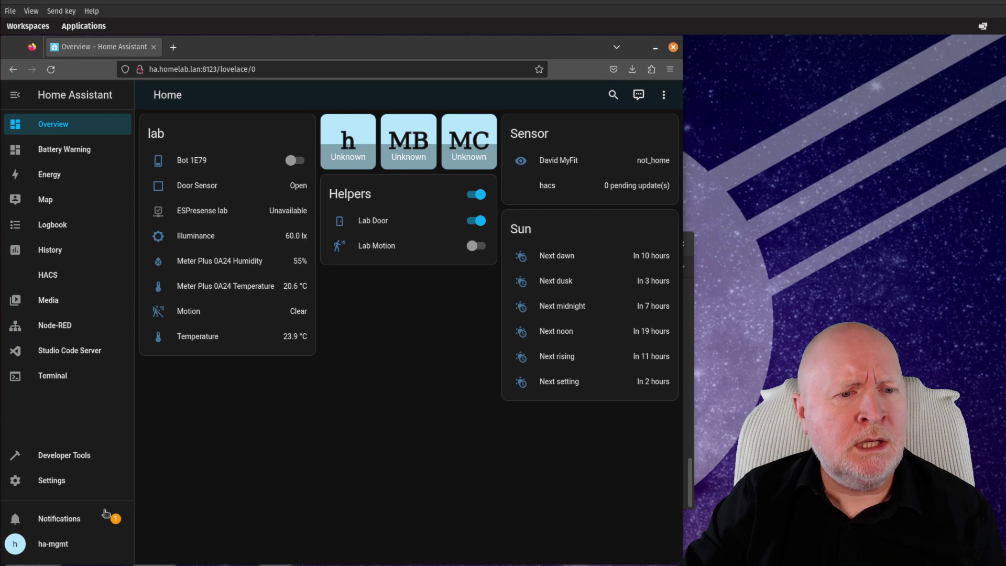
{"action": "left_click", "coordinate": [74, 521]}
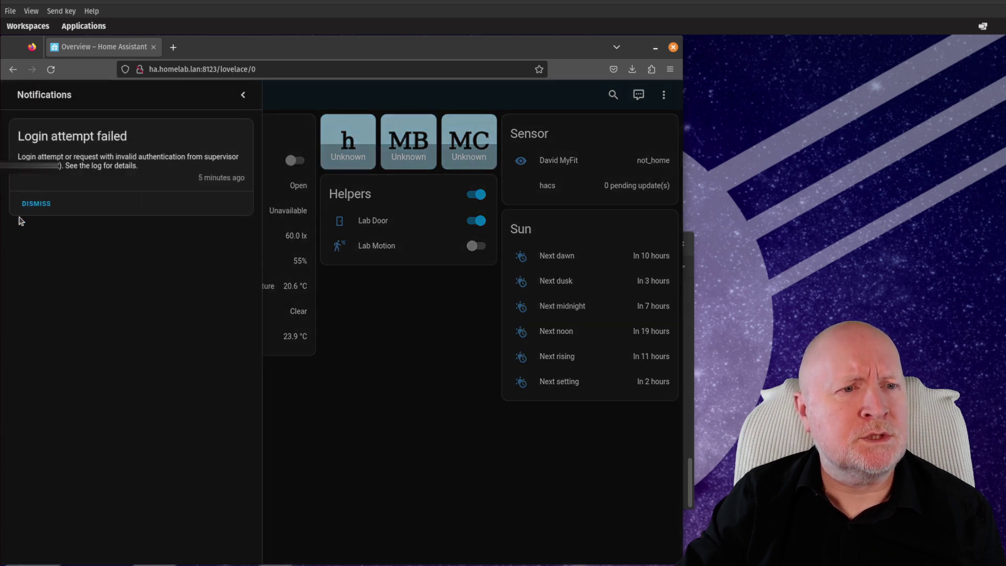
Dismiss the 'Login attempt failed' notice and review the restored integrations under Devices & Services
{"action": "left_click", "coordinate": [31, 205]}
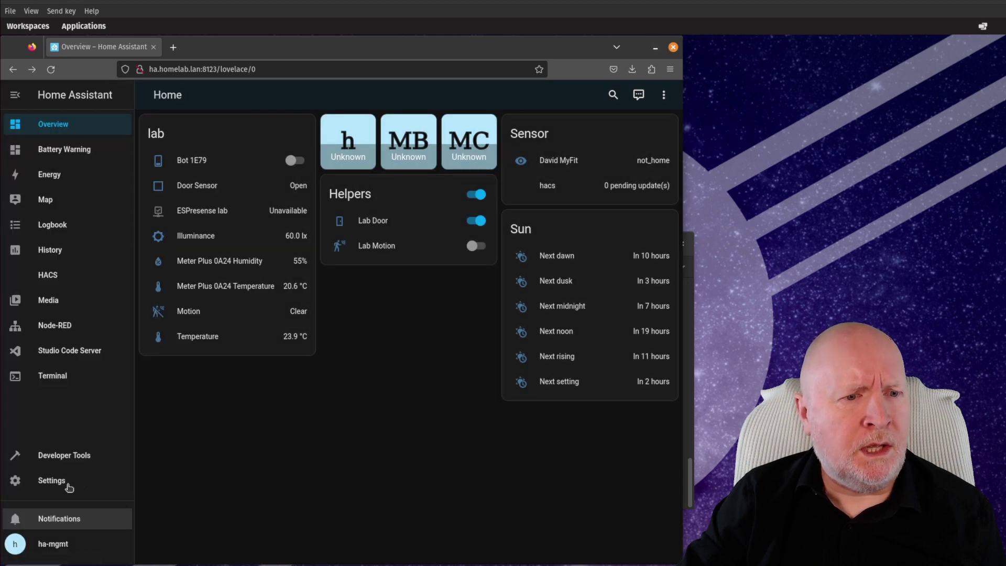
{"action": "left_click", "coordinate": [61, 483]}
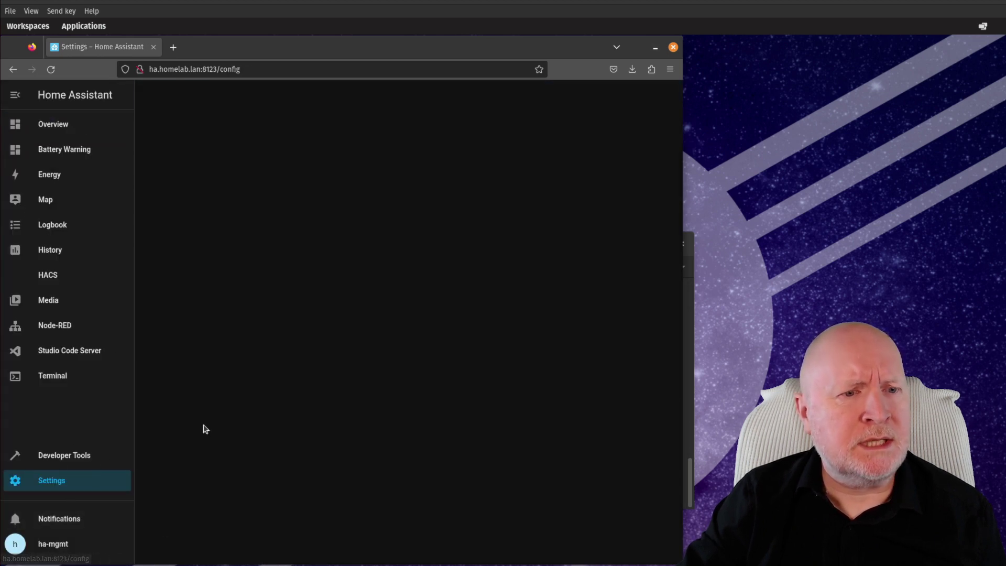
{"action": "left_click", "coordinate": [307, 189]}
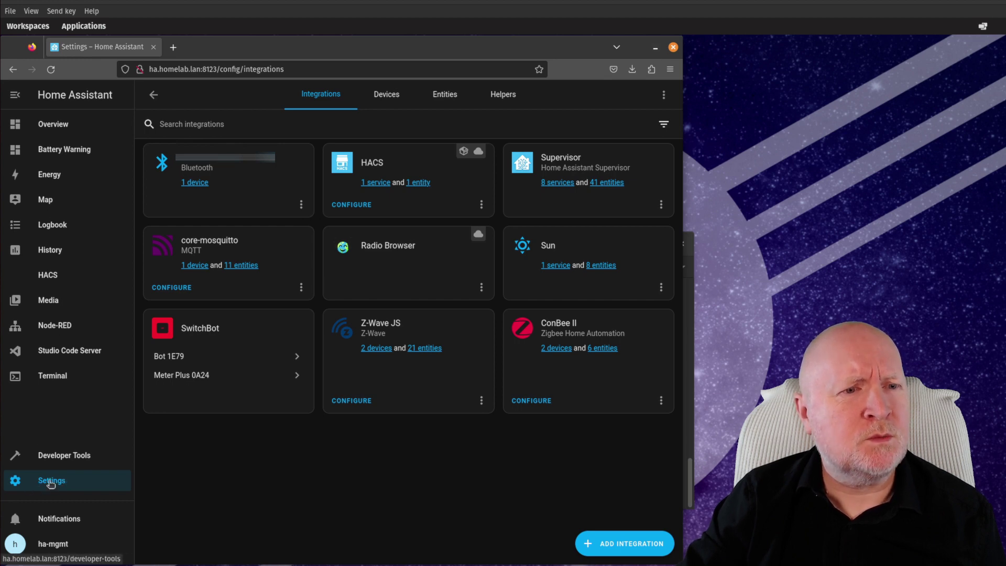
Return to the Home dashboard to confirm Lab Door and Door Sensor report live values
{"action": "left_click", "coordinate": [46, 128]}
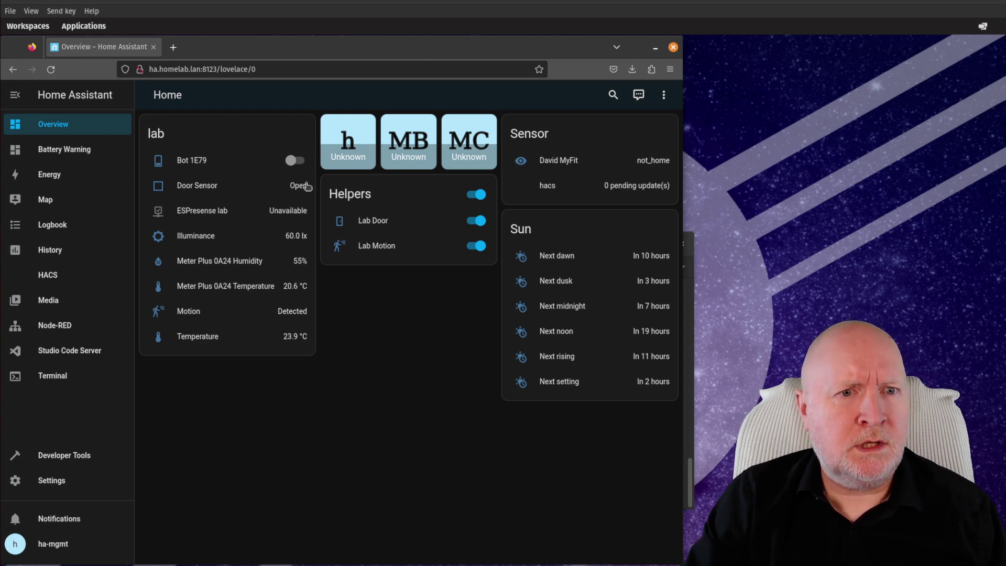
{"action": "key", "text": "alt"}
Toggle the Bot 1E79 switch in the lab card on the Home dashboard
{"action": "left_click", "coordinate": [305, 190]}
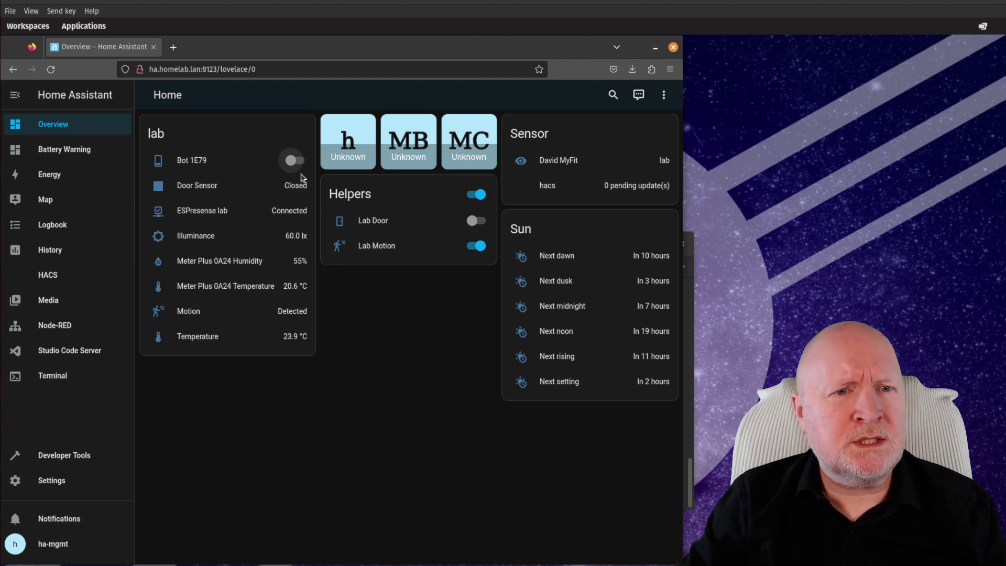
{"action": "left_click", "coordinate": [296, 161]}
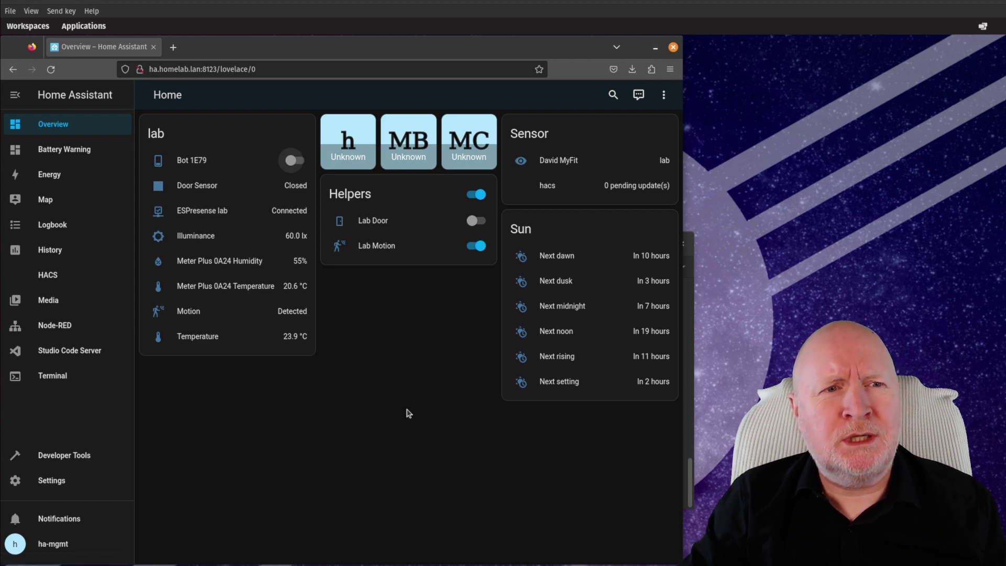
Reboot the host system from Settings > System using the advanced Reboot system option
{"action": "left_click", "coordinate": [74, 478]}
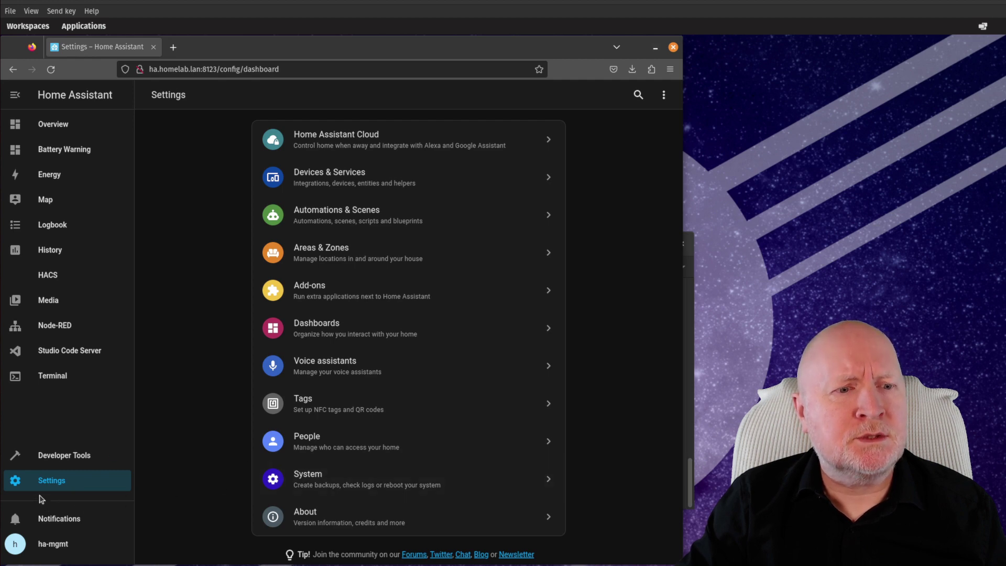
{"action": "left_click", "coordinate": [306, 482]}
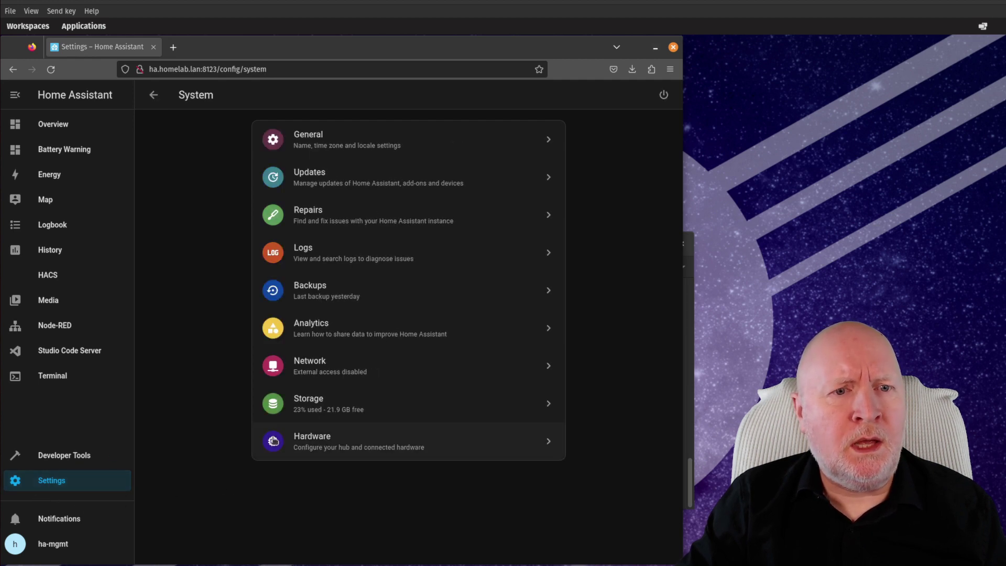
{"action": "left_click", "coordinate": [664, 95]}
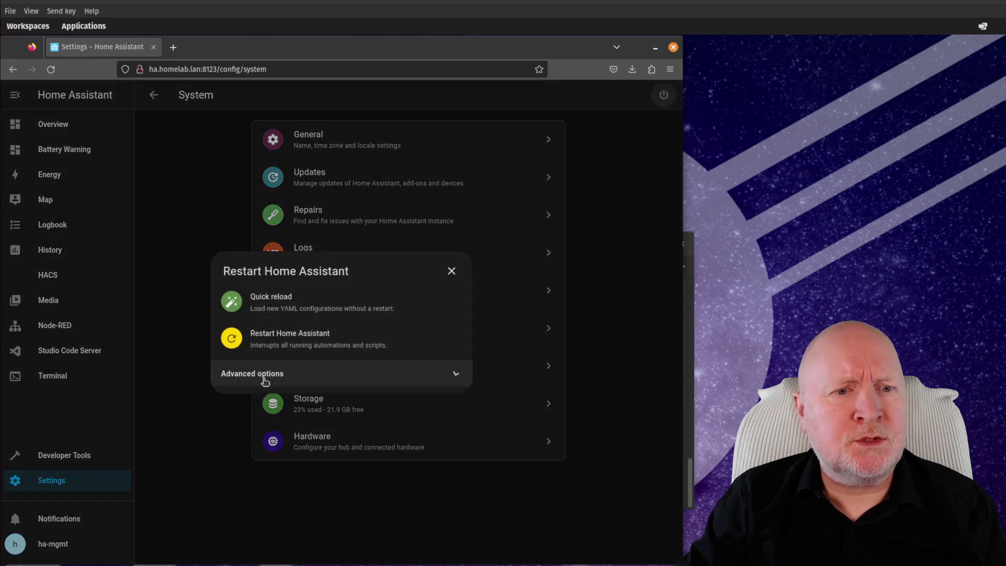
{"action": "left_click", "coordinate": [264, 378]}
{"action": "left_click", "coordinate": [291, 370]}
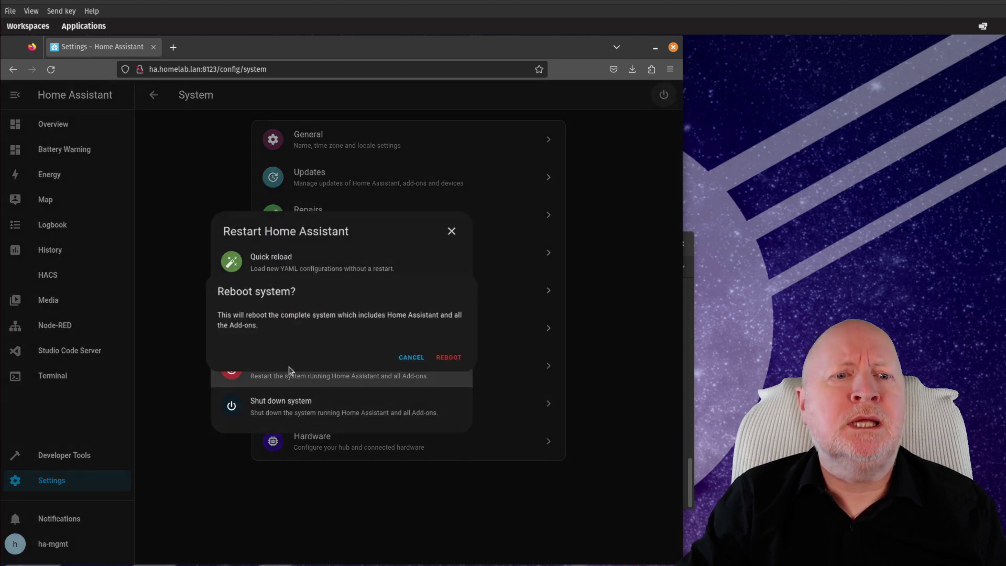
{"action": "left_click", "coordinate": [454, 361]}
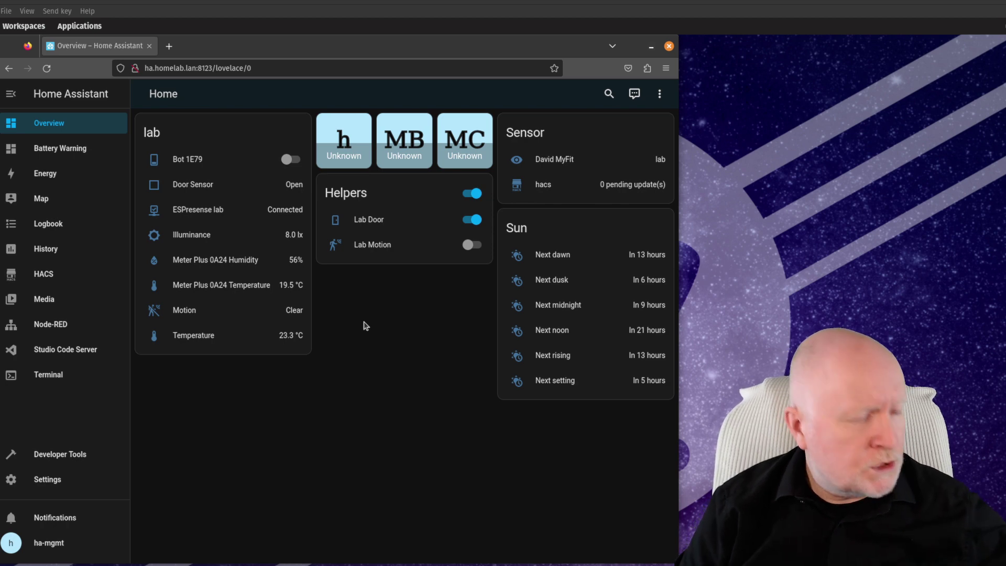
Open the Battery Warning dashboard from the sidebar to view the Battery low card
{"action": "left_click", "coordinate": [85, 152]}
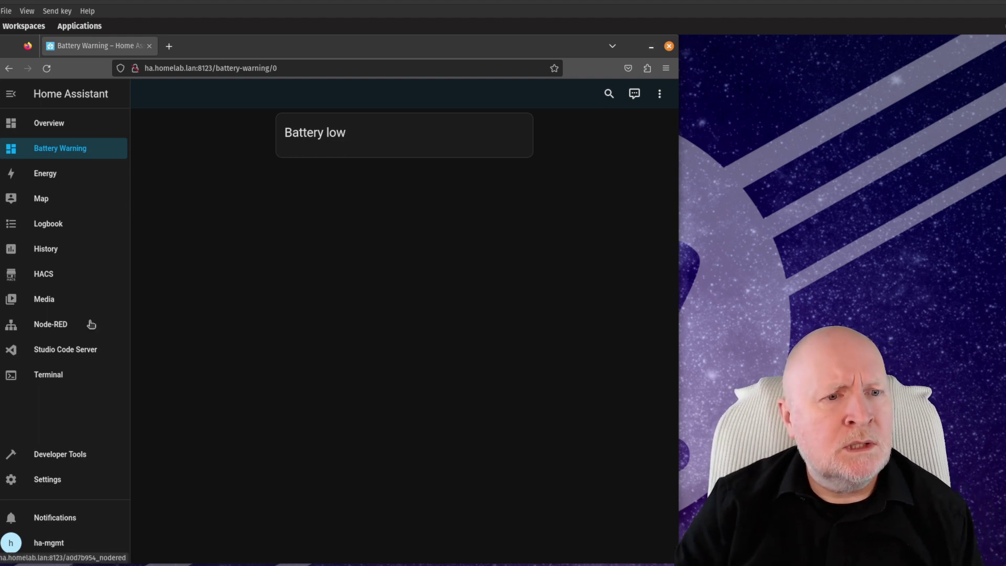
Open the Terminal & SSH add-on info page and dismiss the not-running notice
{"action": "left_click", "coordinate": [69, 383]}
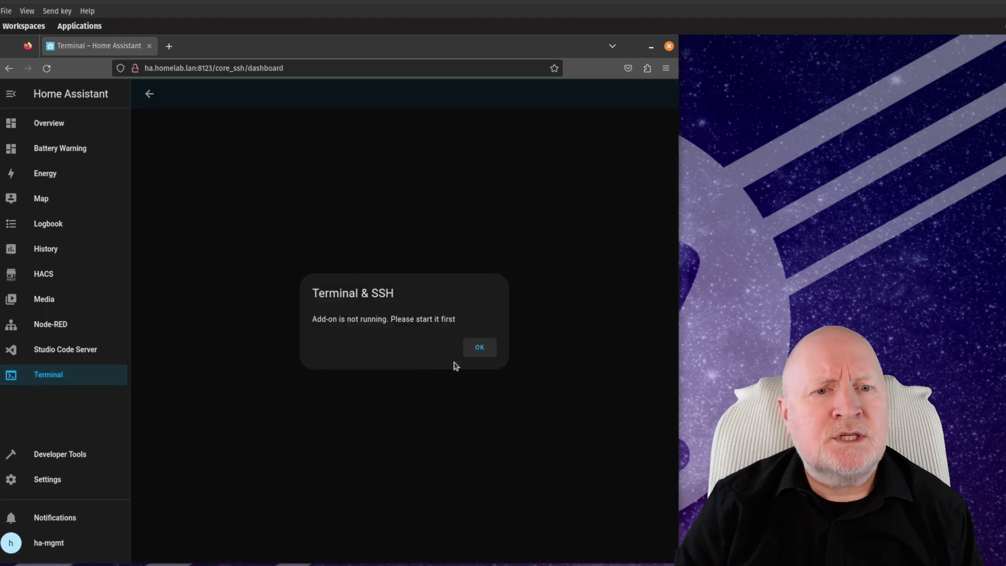
{"action": "left_click", "coordinate": [481, 348]}
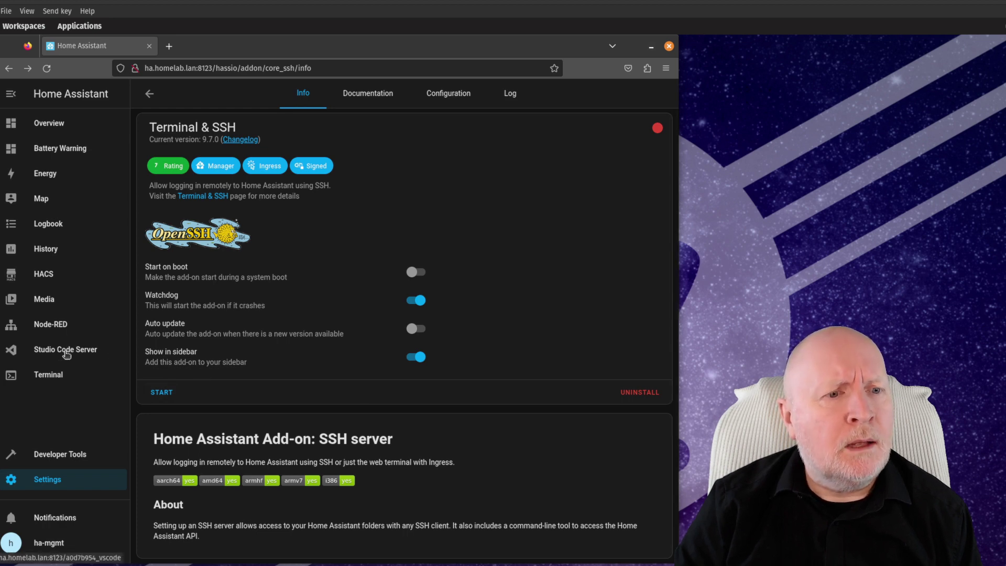
Open Studio Code Server to view the config folder and configuration.yaml
{"action": "left_click", "coordinate": [66, 355]}
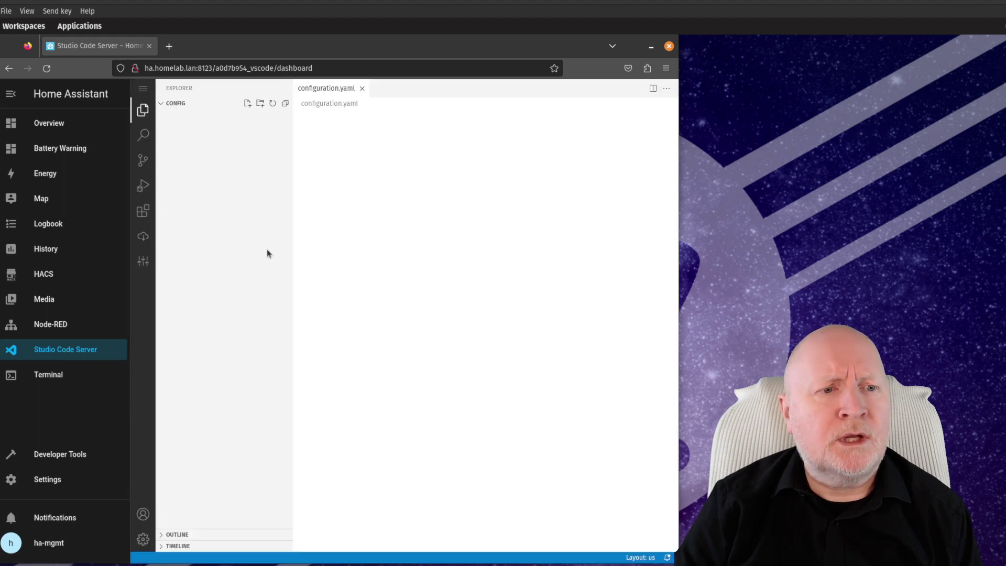
Go back to the Overview dashboard to check the lab card, helpers, Sensor and Sun cards
{"action": "left_click", "coordinate": [60, 128]}
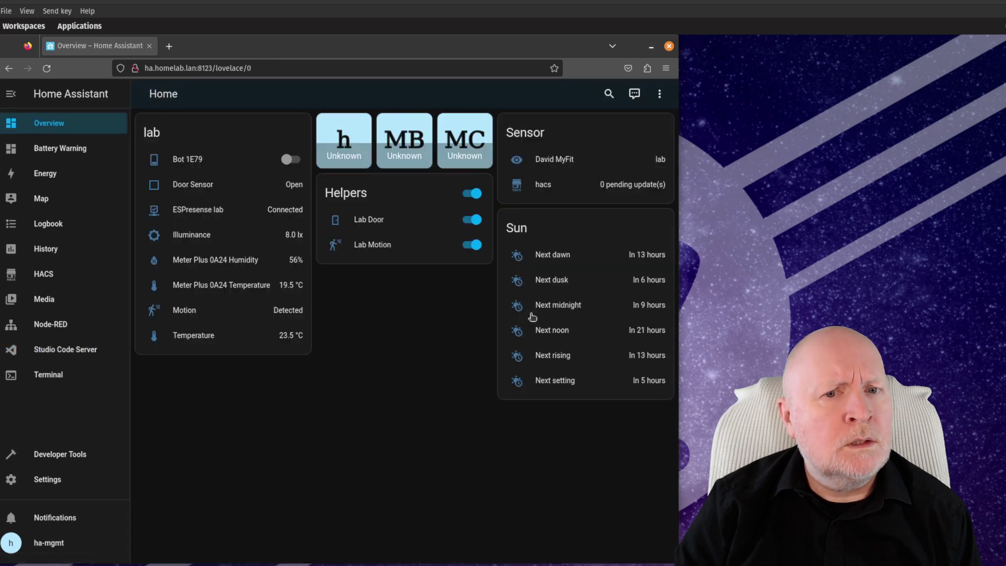